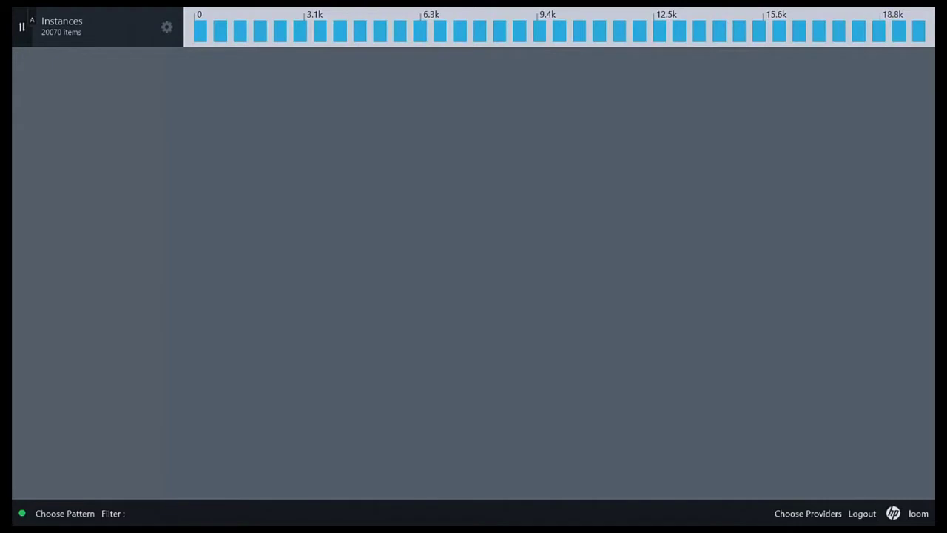
Inspect the Instances groups [2172,2714] and [11946,12488], and drill down into group [15747,16289]
click(284, 27)
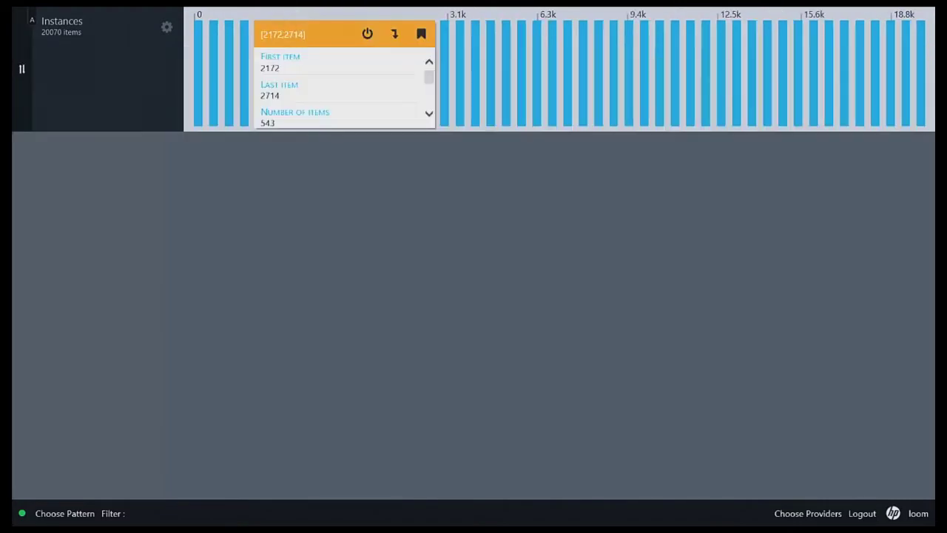
click(532, 67)
click(704, 59)
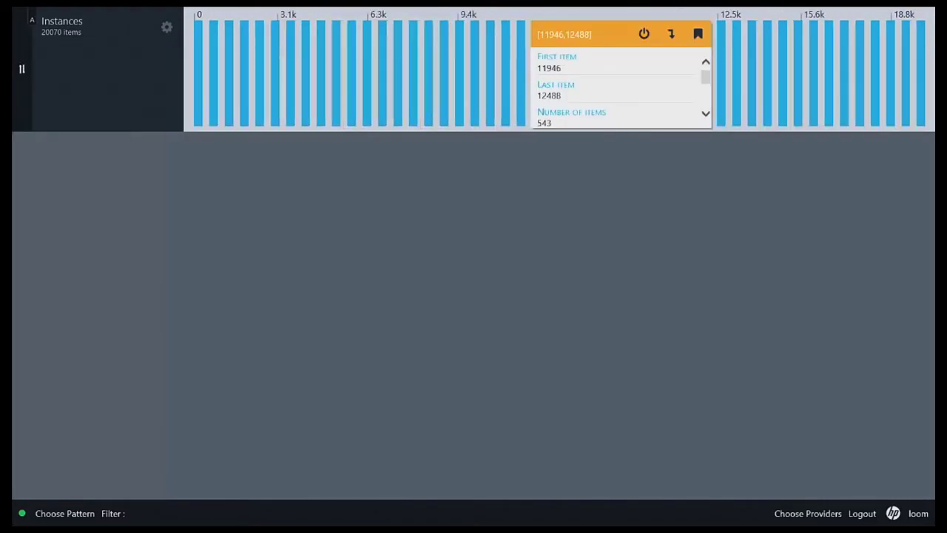
click(814, 48)
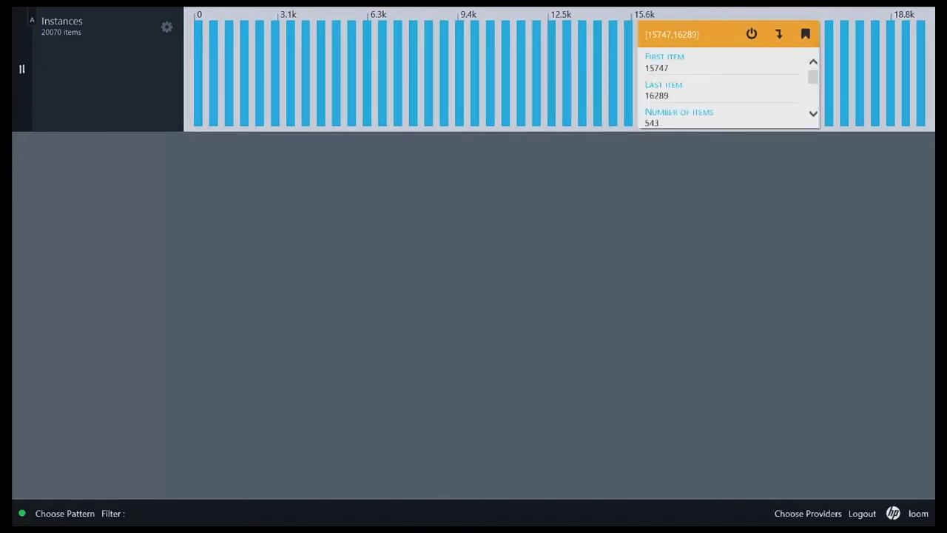
click(778, 34)
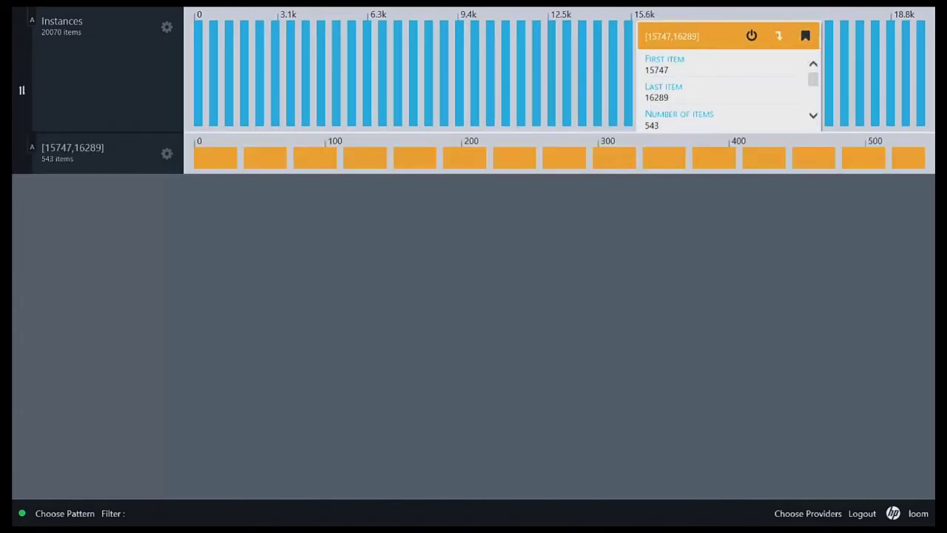
Drill down into subgroup [333,369] of the expanded group and open the details of instance vm-827
click(662, 157)
click(701, 79)
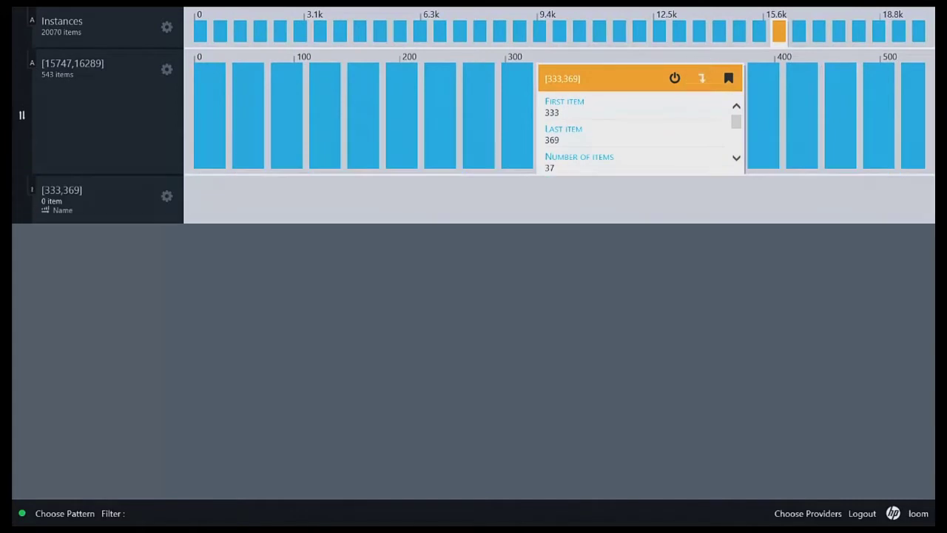
click(585, 204)
mouse_move(570, 170)
mouse_down()
mouse_move(570, 133)
mouse_move(570, 180)
mouse_move(566, 118)
mouse_move(573, 152)
mouse_move(567, 134)
mouse_move(563, 170)
mouse_up()
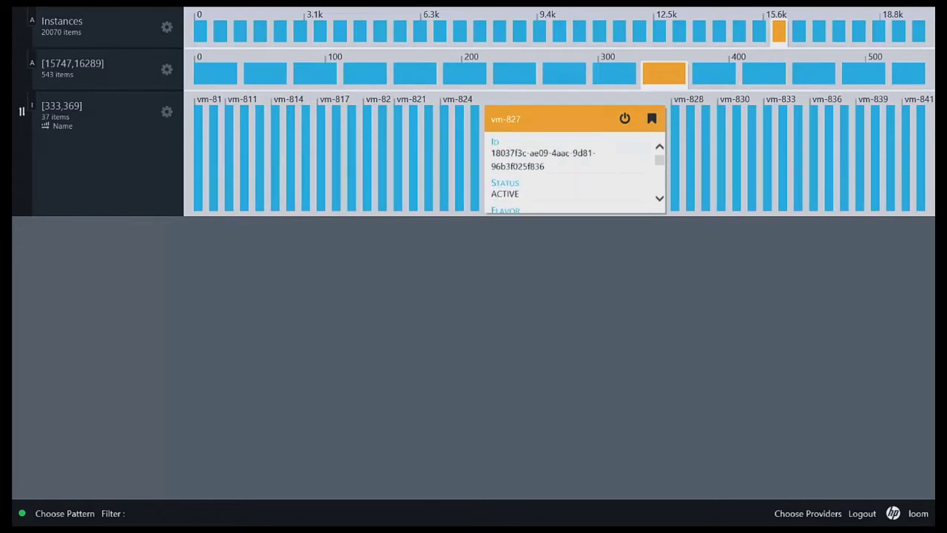
Display the VCPUs and RAM metrics for the [333,369] thread
click(166, 112)
click(204, 213)
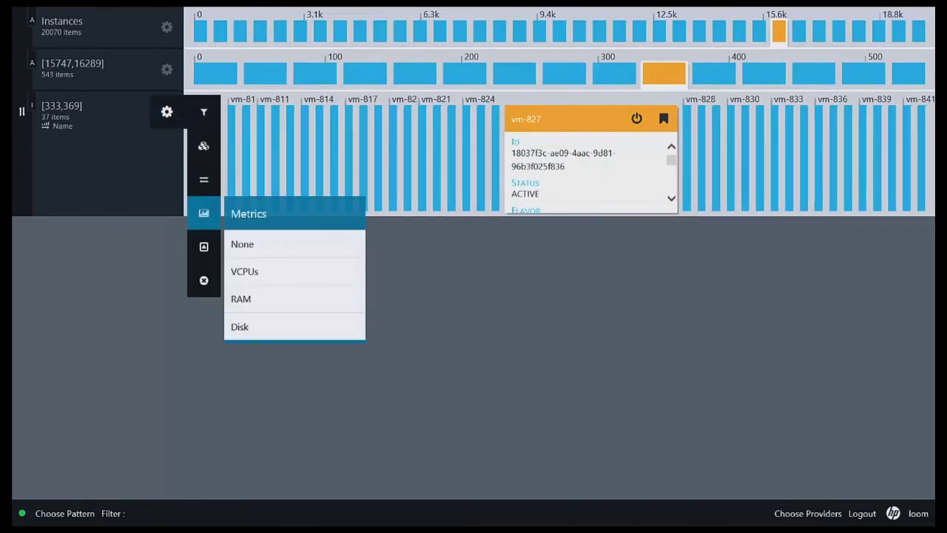
click(255, 272)
click(267, 298)
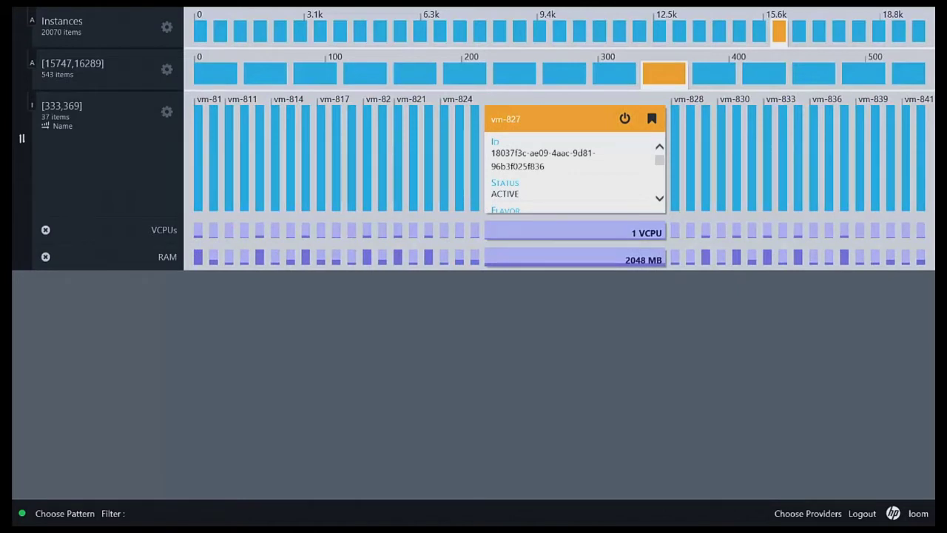
Sort the items of the [333,369] thread by RAM
click(167, 111)
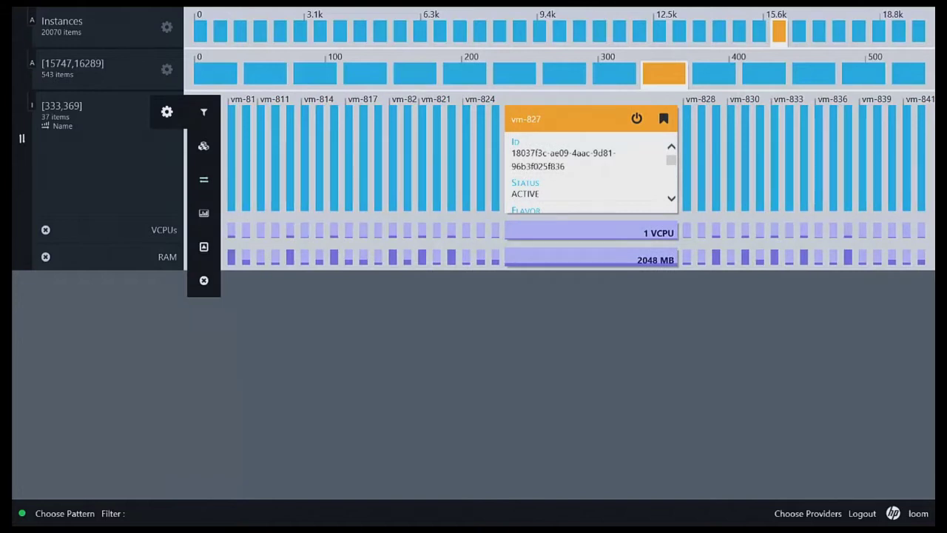
click(203, 180)
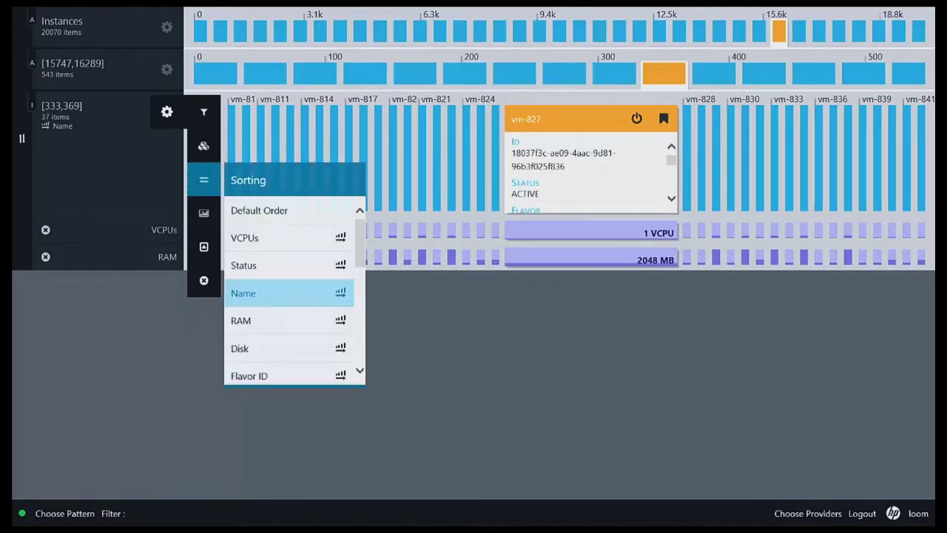
click(281, 320)
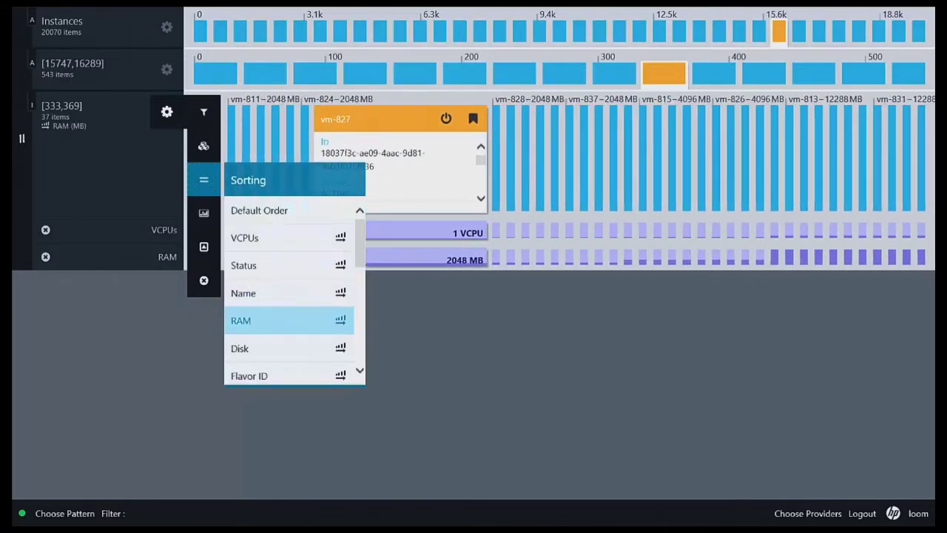
Display the VCPUs and RAM metrics for the overall Instances thread
click(167, 26)
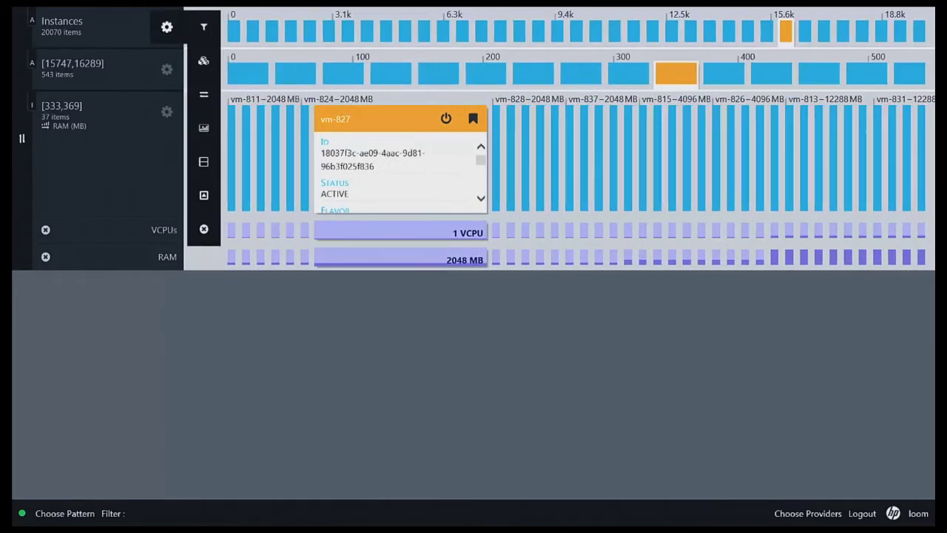
click(203, 128)
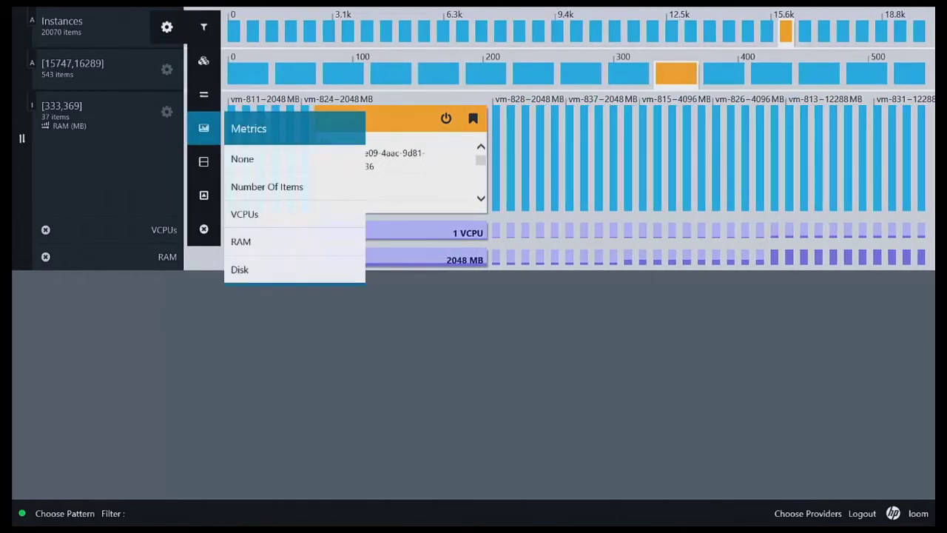
click(280, 215)
click(281, 244)
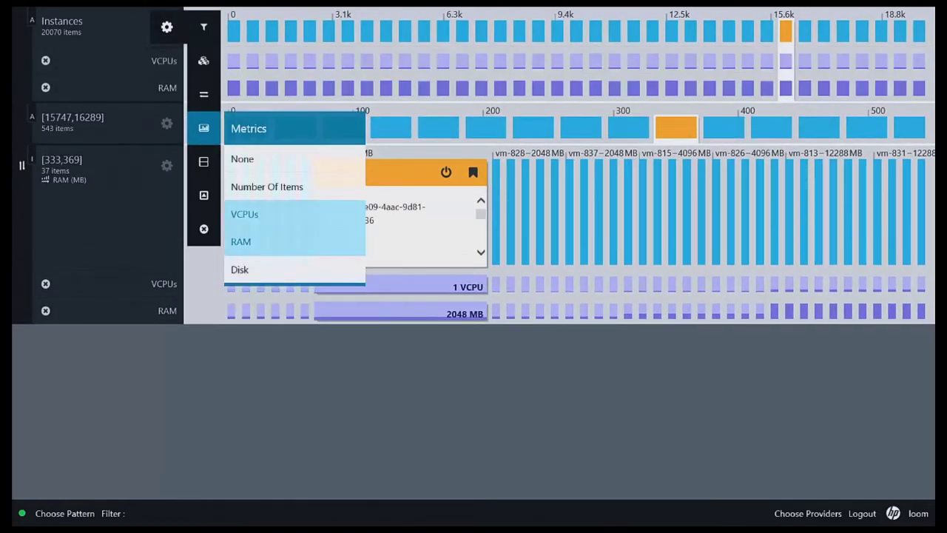
click(166, 27)
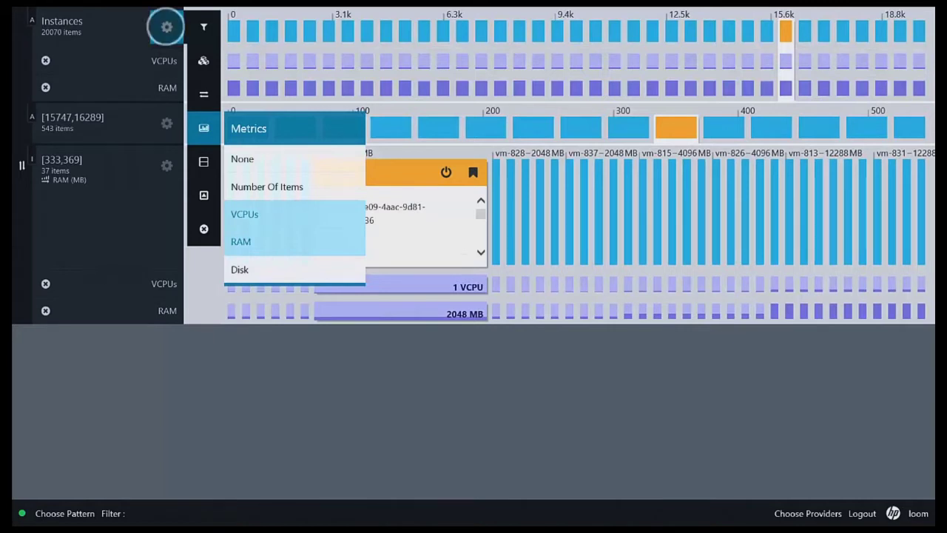
Remove the [15747,16289] thread together with its nested [333,369] thread
click(167, 123)
click(203, 289)
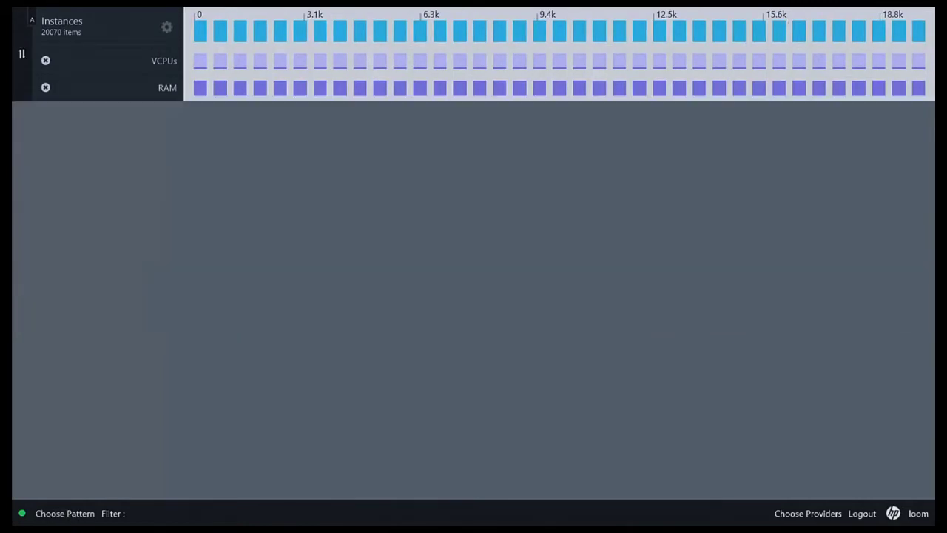
Add the Overview pattern to the tapestry and move the Instances thread below Regions
click(65, 512)
click(80, 452)
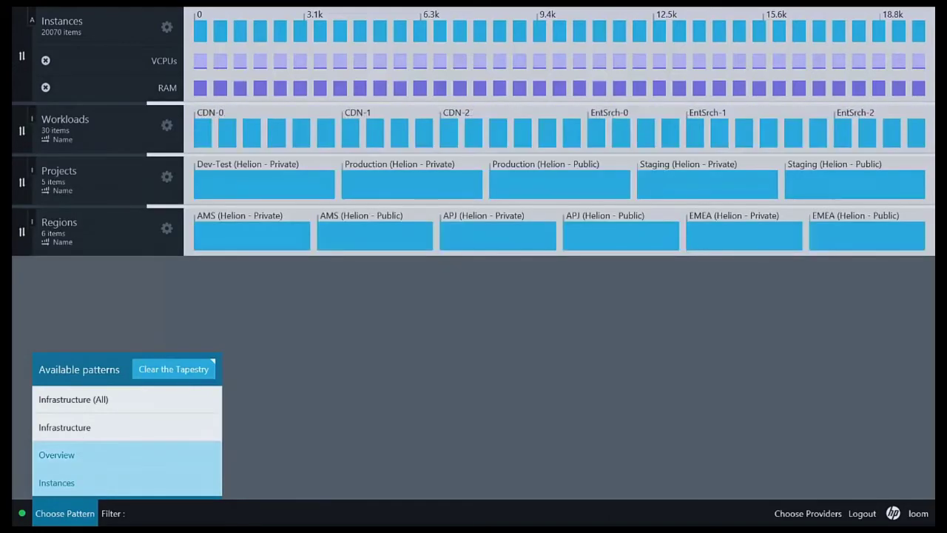
click(60, 514)
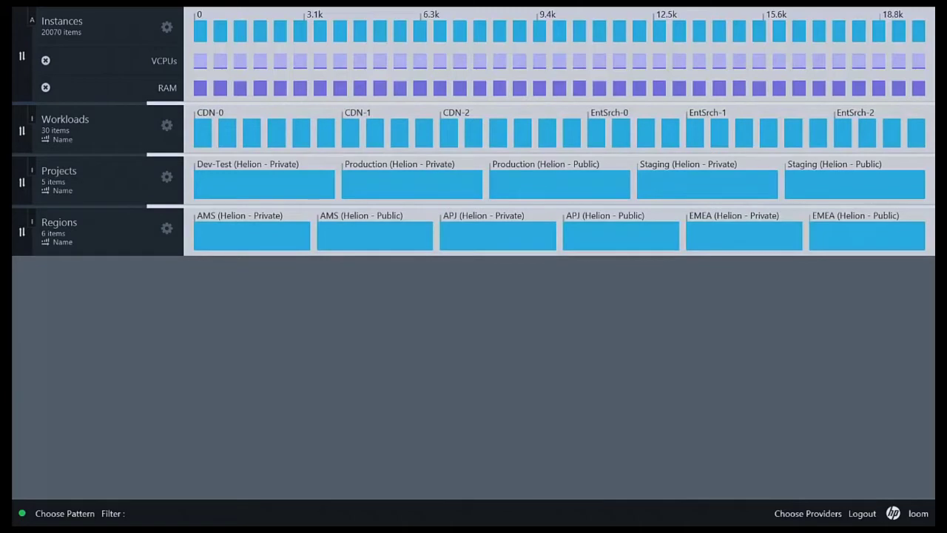
drag(98, 23, 119, 222)
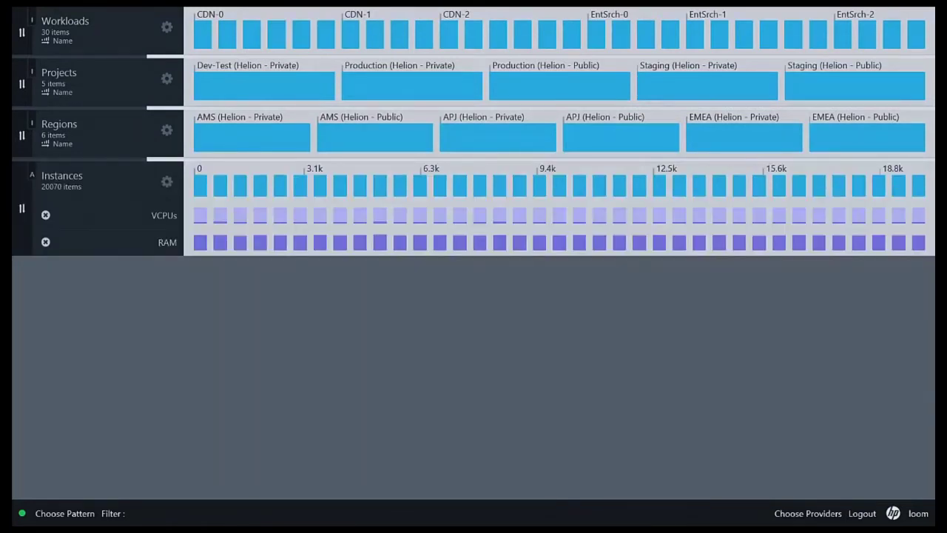
Examine items related to project Dev-Test, workload CDN-0, project Production (Helion - Private), and the private EMEA and AMS regions
click(286, 80)
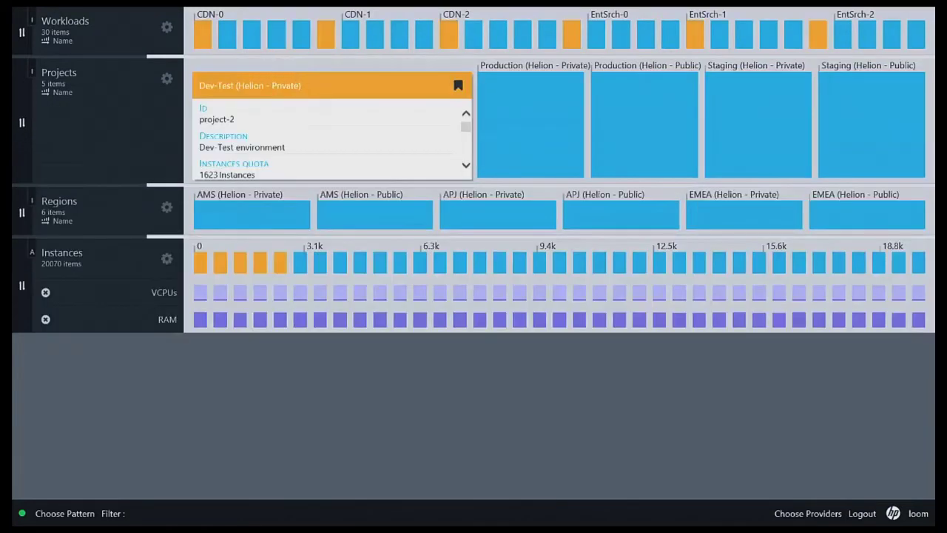
click(205, 25)
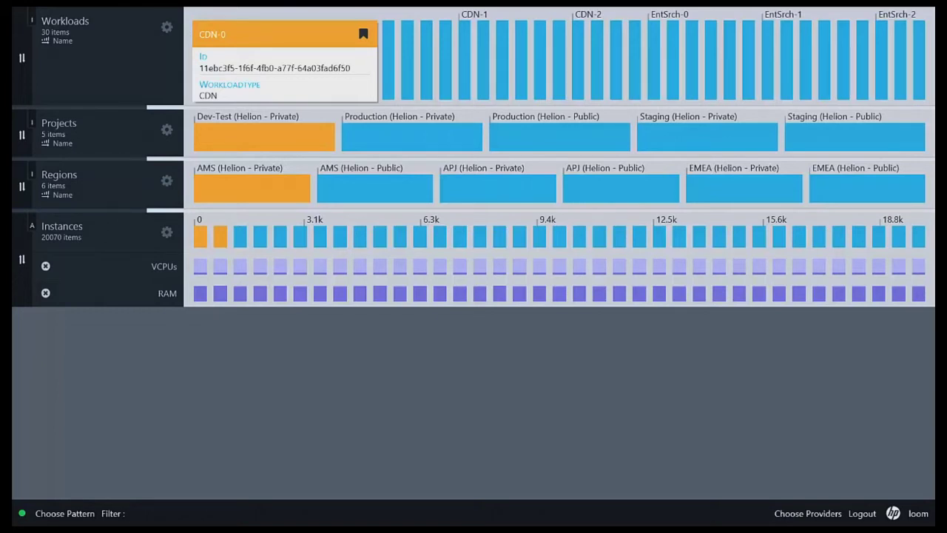
click(444, 132)
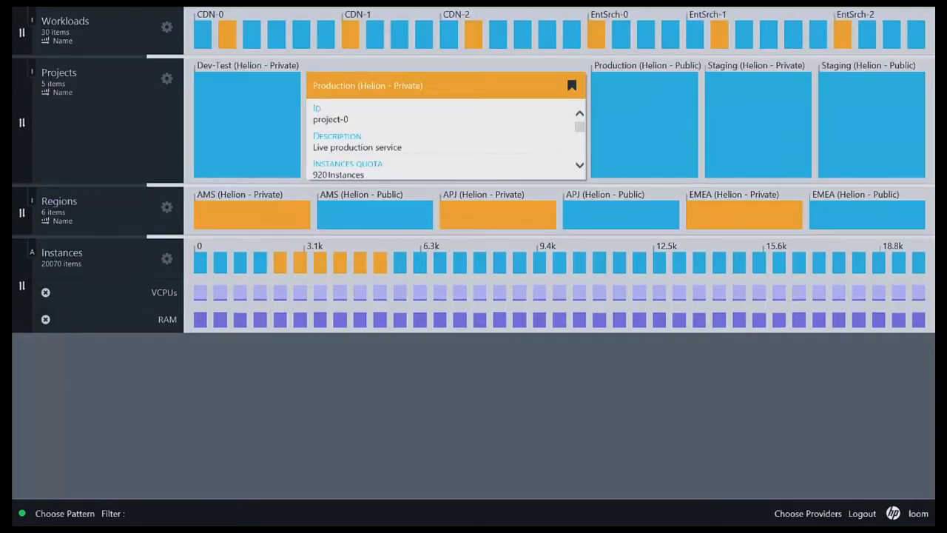
click(707, 210)
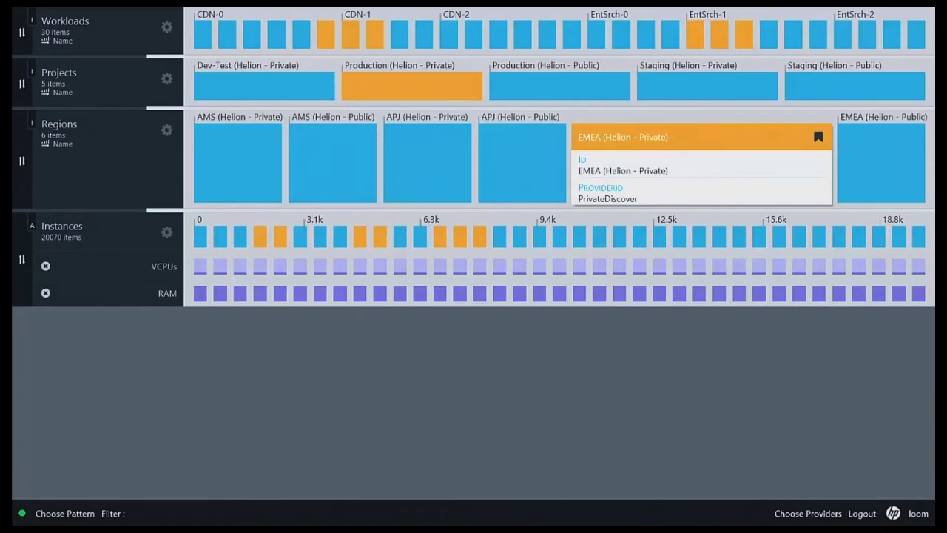
click(237, 159)
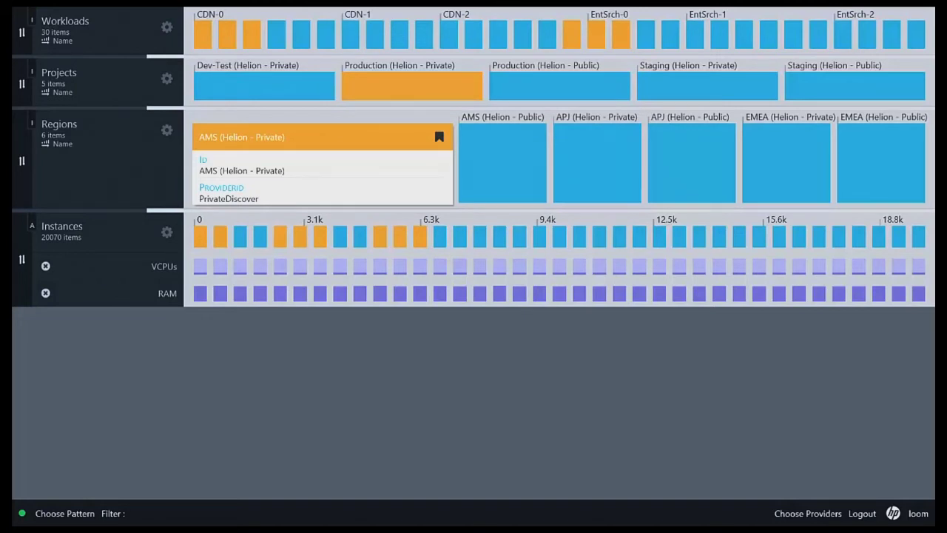
Group the Instances thread by Region
click(166, 232)
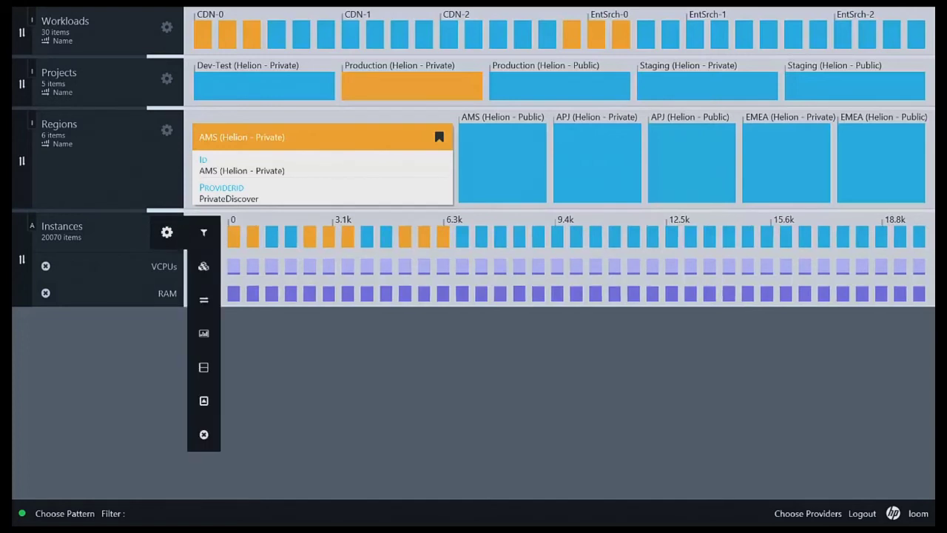
click(203, 265)
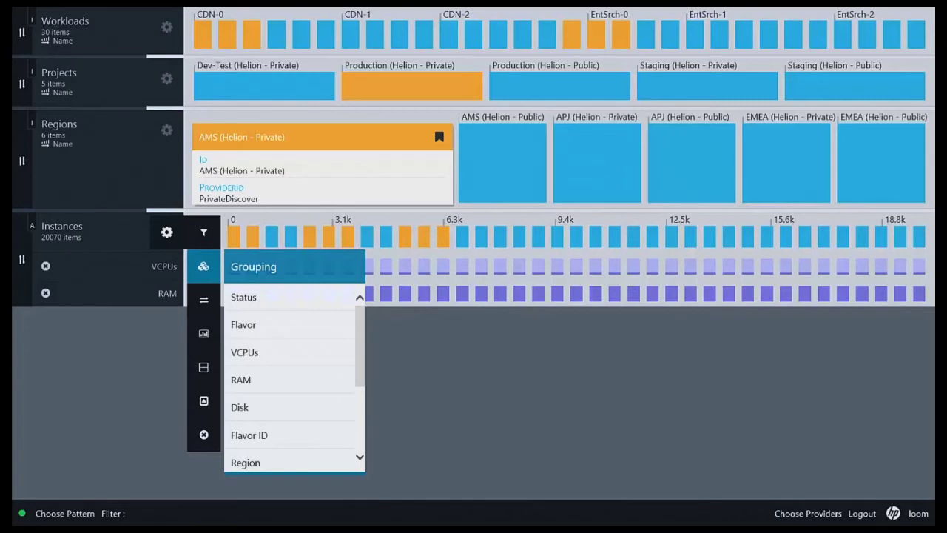
click(281, 462)
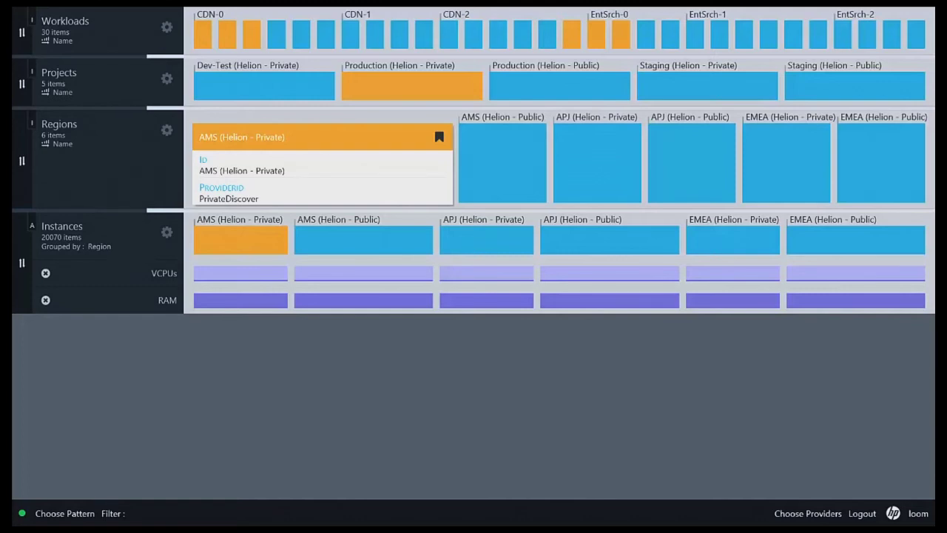
Drill down into the AMS (Helion - Private) group of Instances and remove the resulting thread
click(240, 236)
click(394, 189)
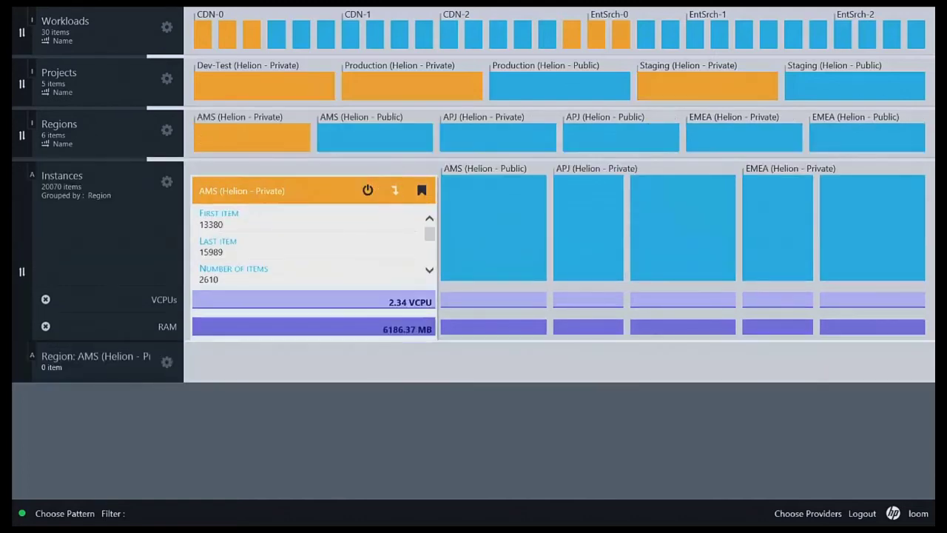
click(165, 362)
click(203, 362)
Add the Infrastructure pattern to the tapestry
click(64, 513)
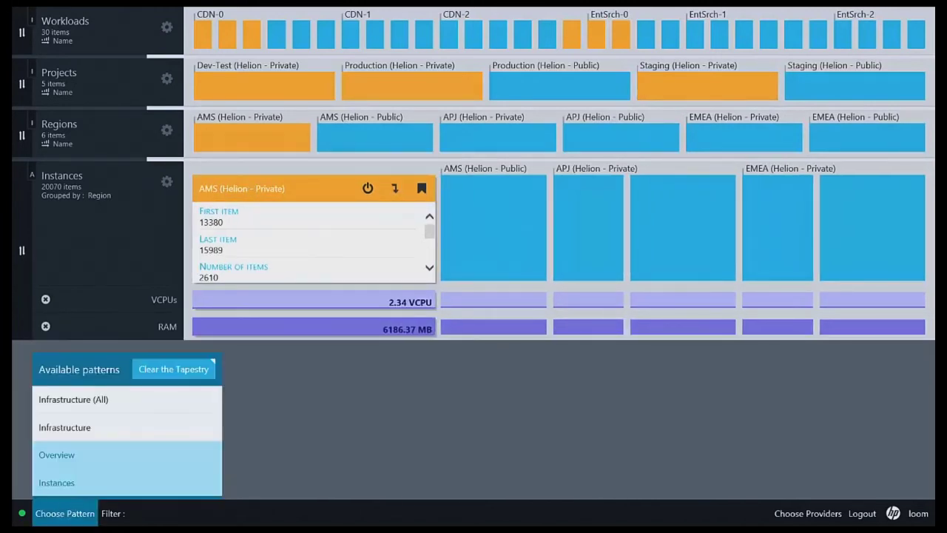
click(93, 427)
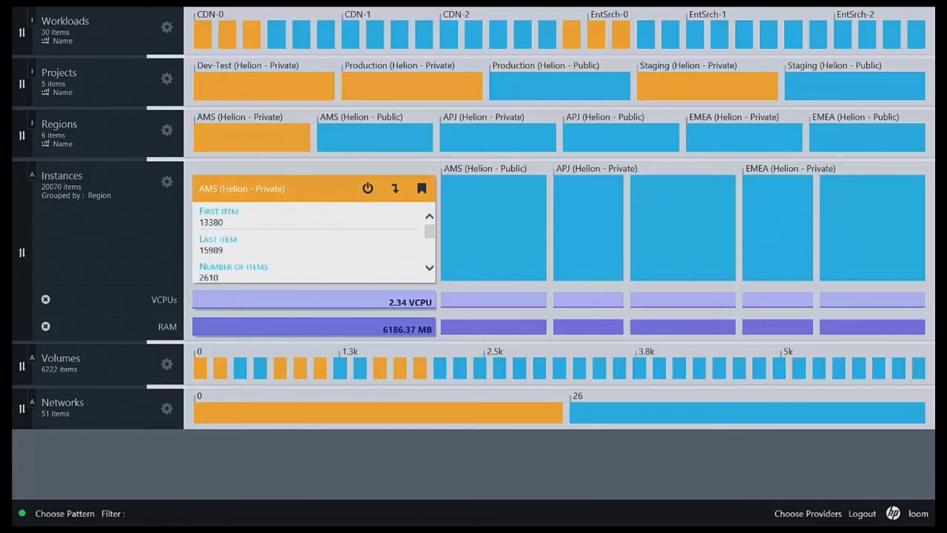
Examine items related to volume group [3042,3210], instance group EMEA (Helion - Private) and region APJ (Helion - Private)
click(548, 367)
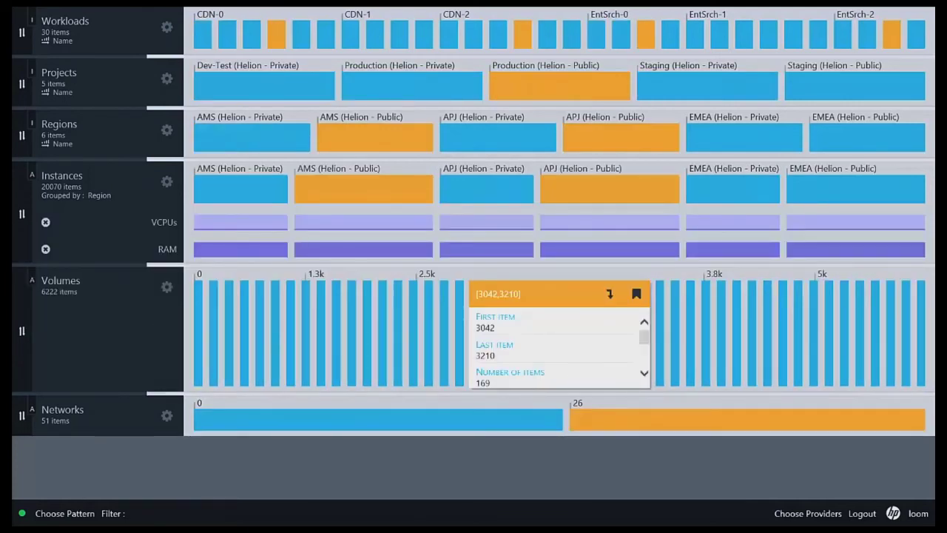
click(703, 185)
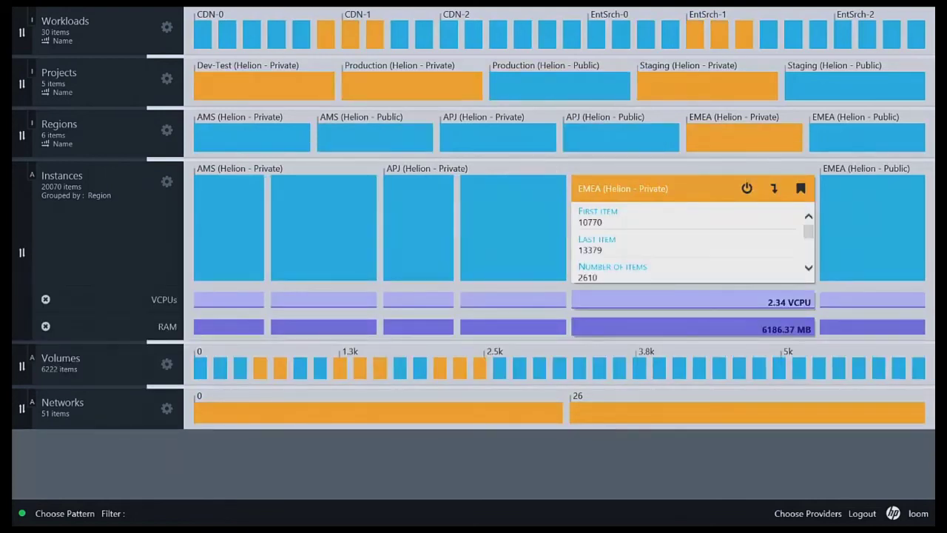
click(507, 133)
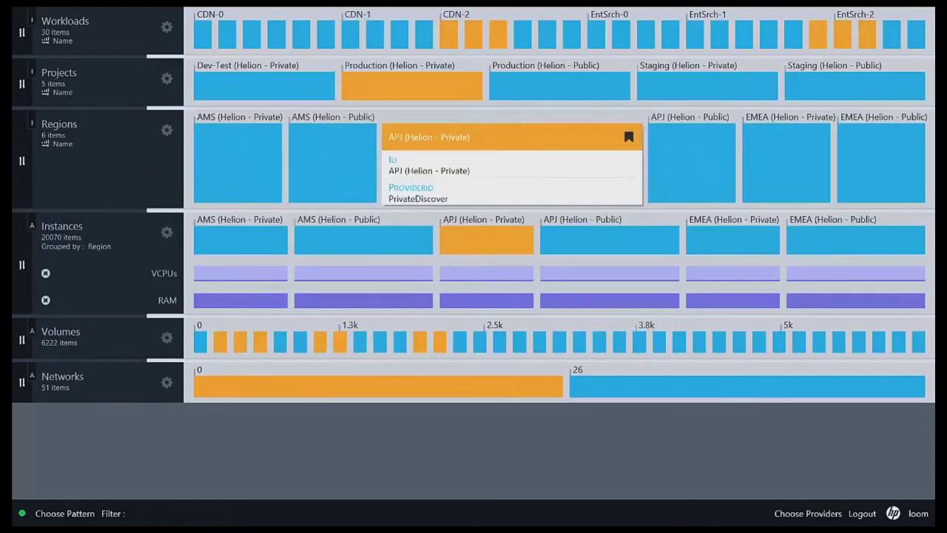